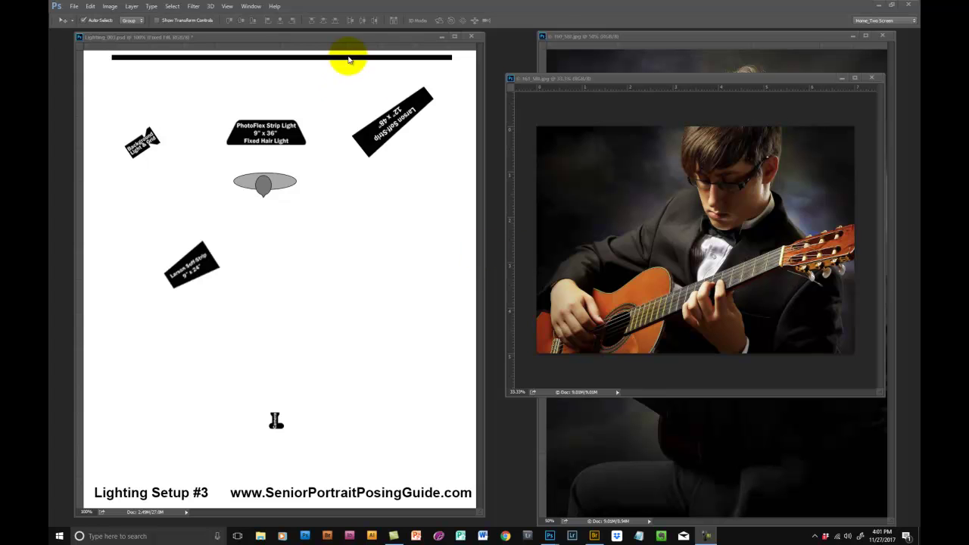
Show the rulers and nudge the lighting diagram window slightly into place
key("ctrl+r")
left_click_drag(349, 42, 349, 46)
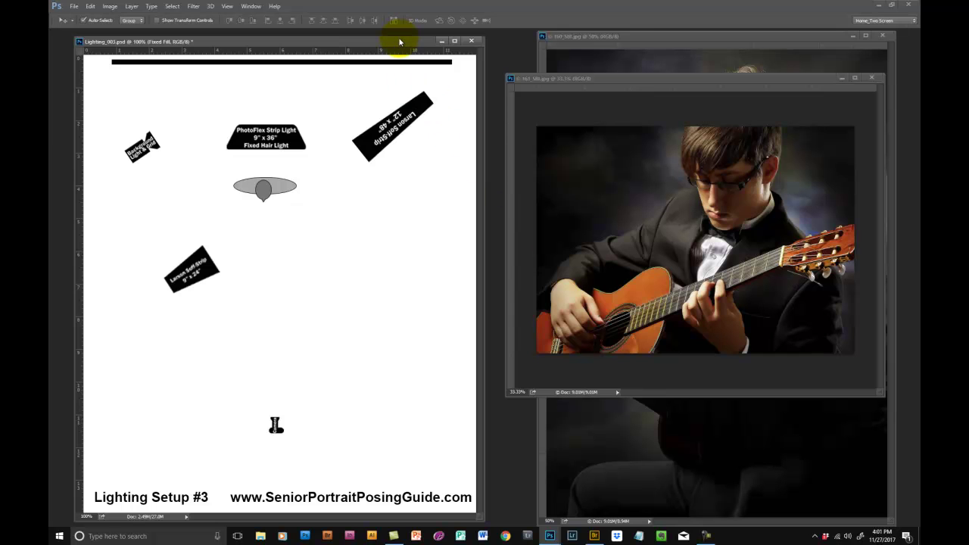
left_click_drag(399, 40, 406, 47)
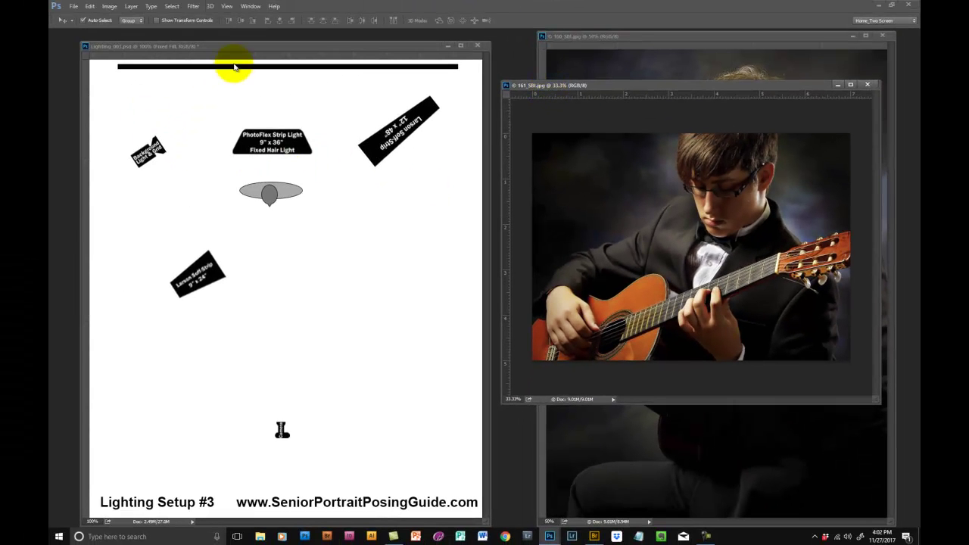
left_click_drag(264, 47, 258, 45)
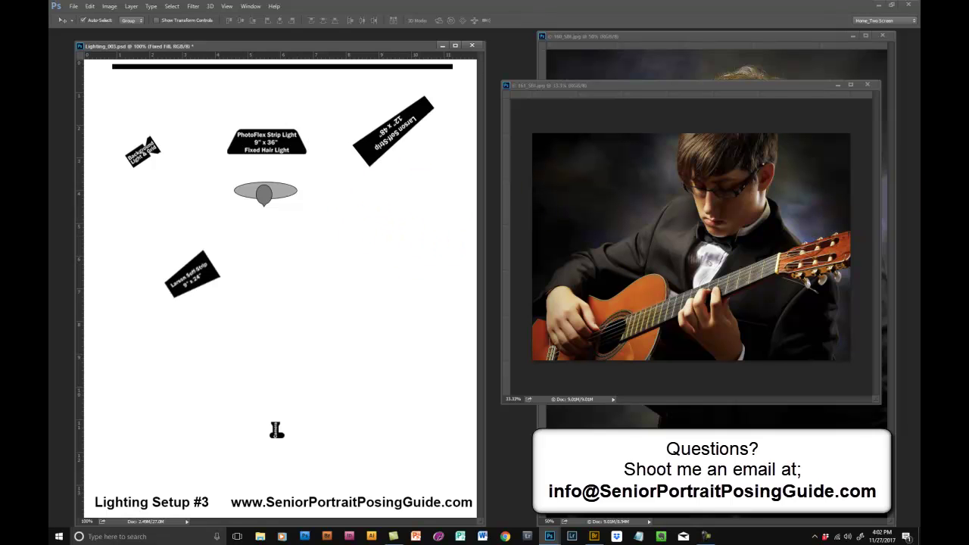
Select the Body layer and rotate the grey figure about 34°, then commit the transform
key("alt+bracketleft")
key("ctrl+t")
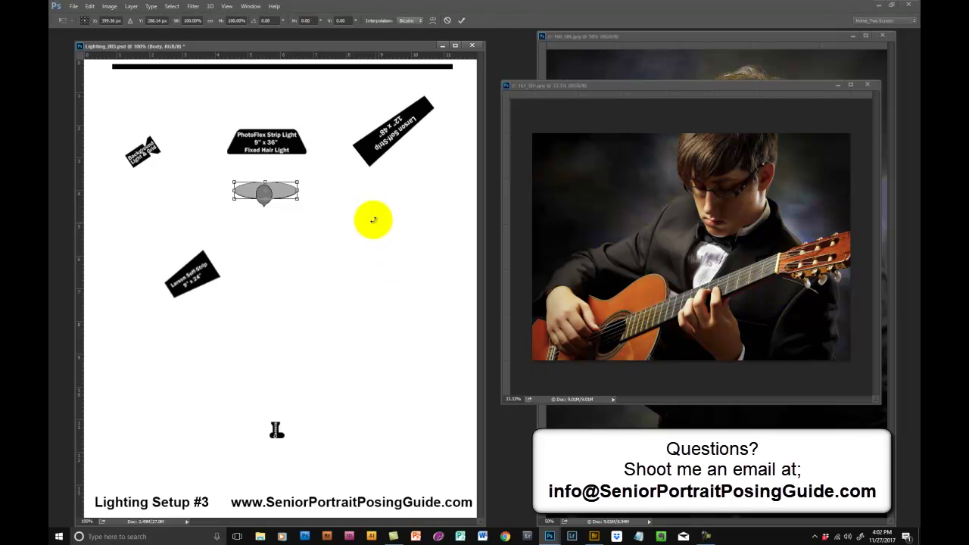
left_click_drag(372, 219, 349, 275)
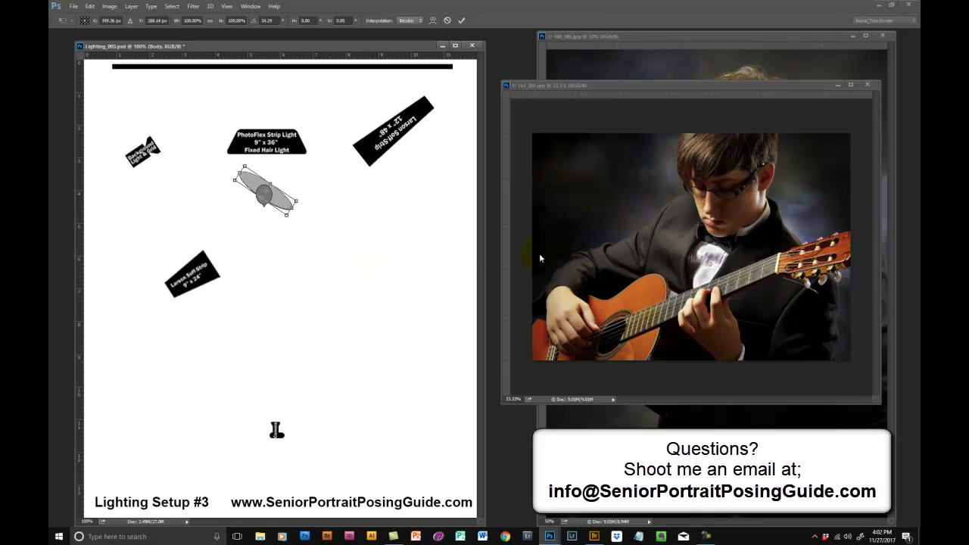
left_click(462, 20)
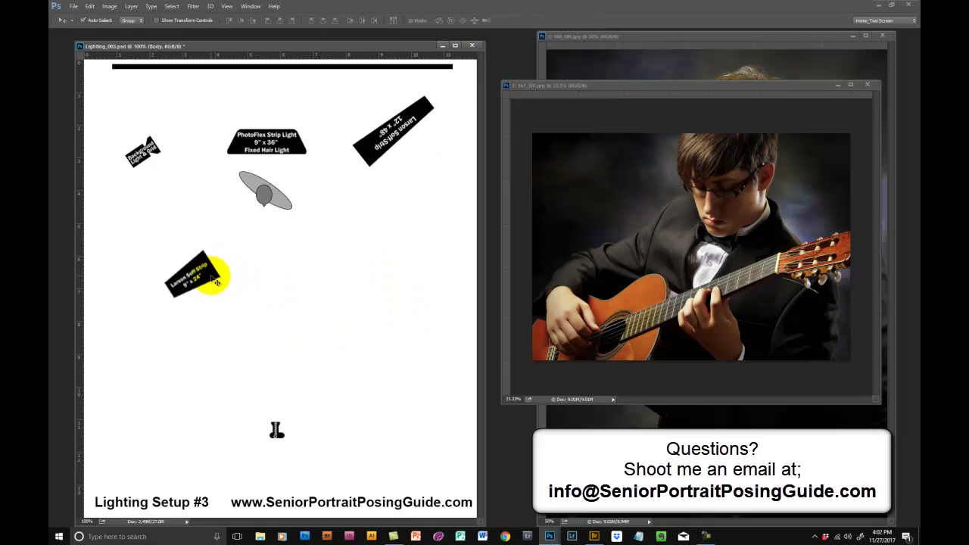
Drag the 9x24 Larson Soft Strip up and slightly right, closer to the subject
left_click_drag(215, 274, 212, 261)
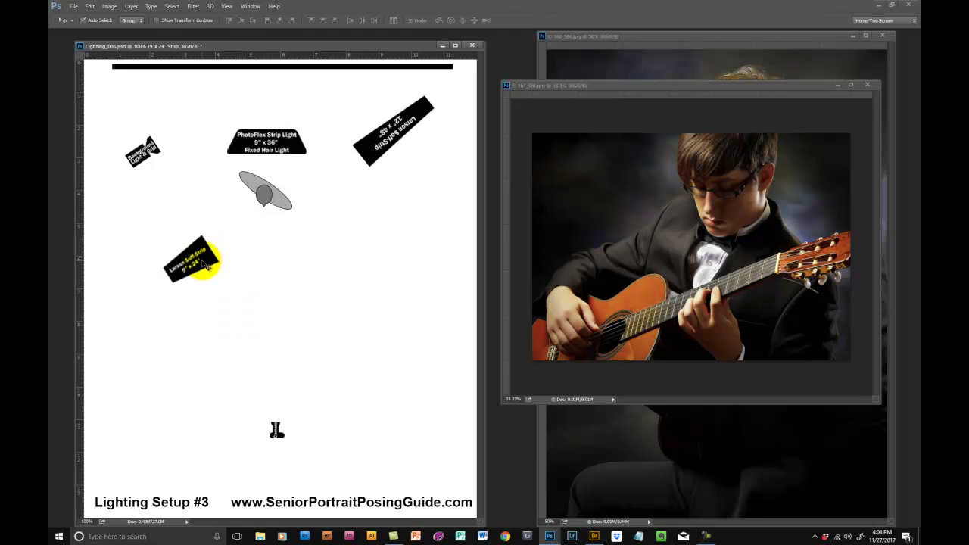
mouse_move(203, 263)
left_mouse_down()
mouse_move(221, 247)
mouse_move(190, 259)
mouse_move(214, 238)
mouse_move(179, 265)
mouse_move(199, 257)
left_mouse_up()
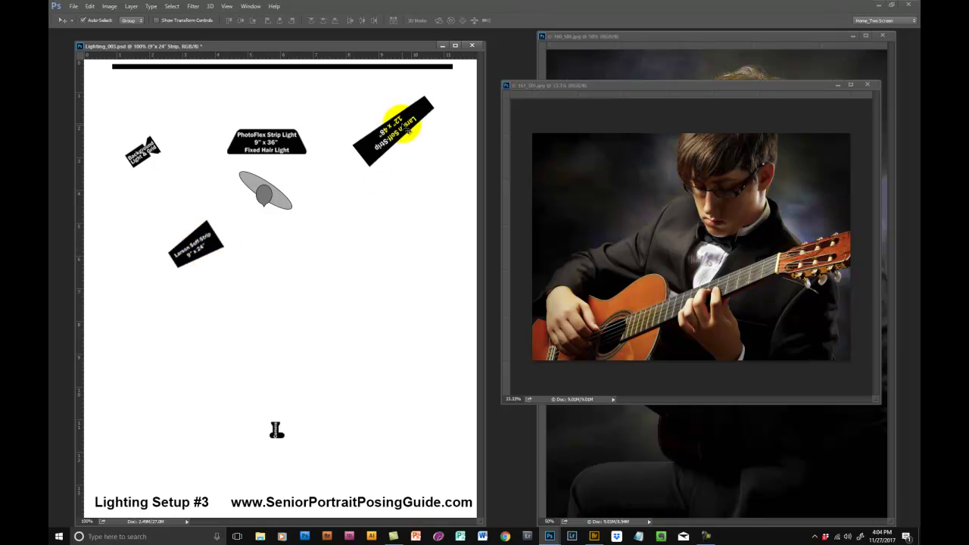
Nudge the 12x48 and 9x24 Larson strips down and left, then fine-tune the 12x48 upward
left_click_drag(396, 113, 367, 161)
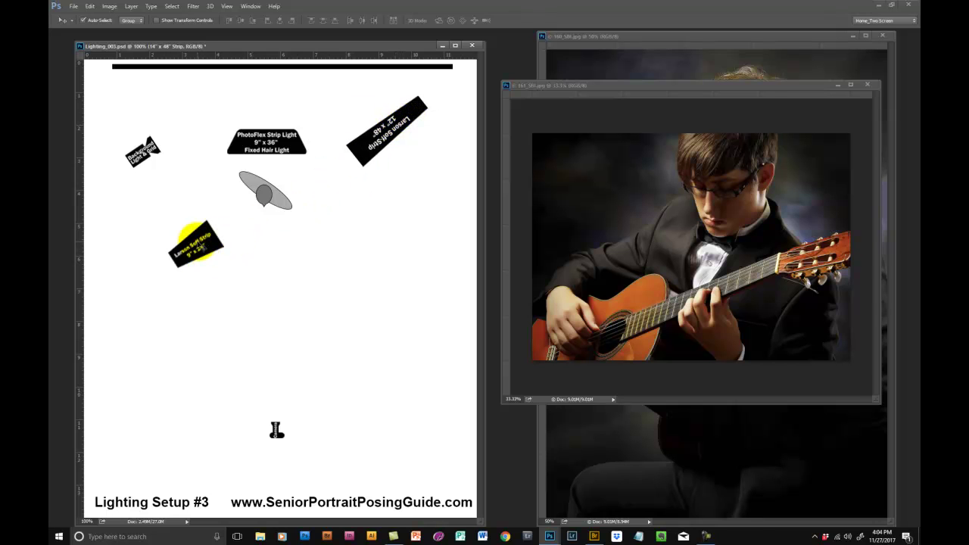
left_click_drag(211, 227, 210, 247)
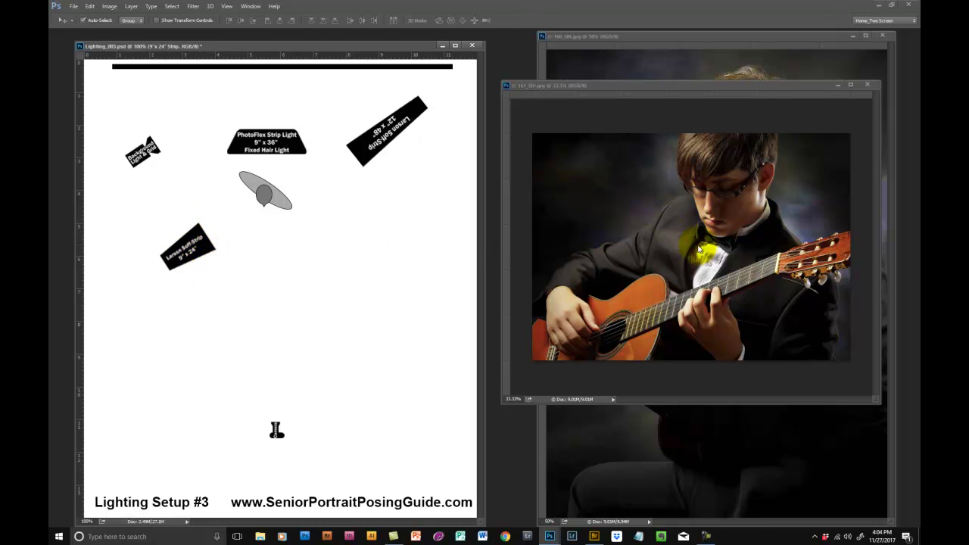
left_click_drag(193, 249, 190, 257)
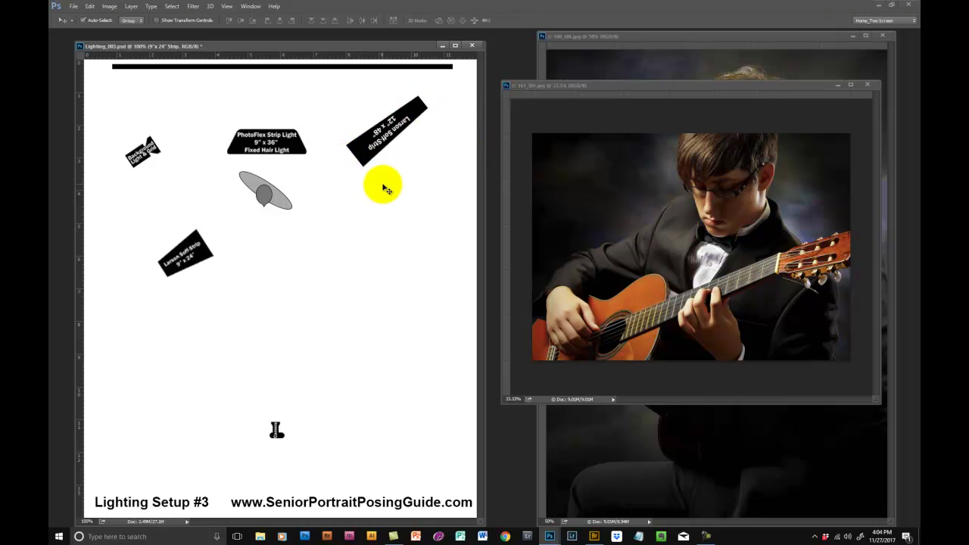
left_click_drag(372, 123, 372, 115)
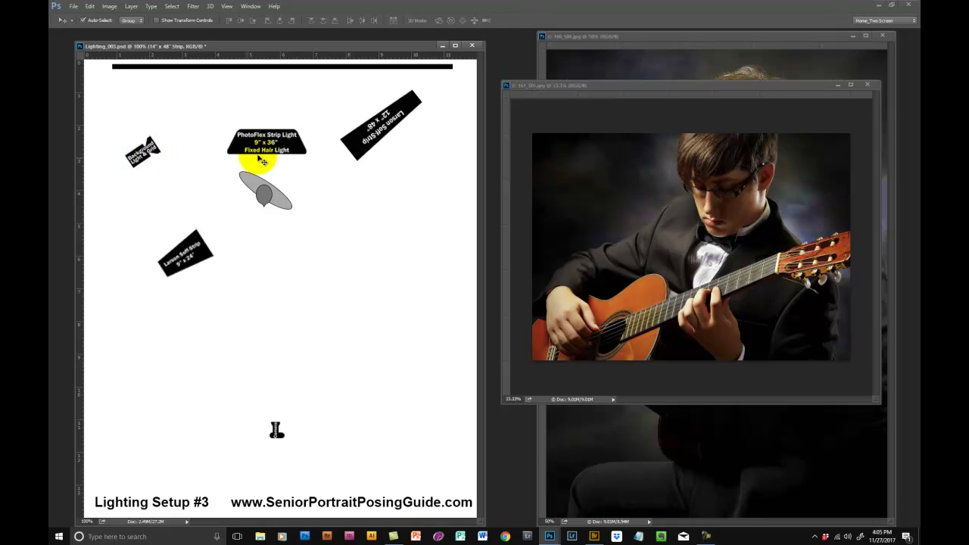
Raise the PhotoFlex hair light slightly and move the 12x48 Larson strip up and left
mouse_move(269, 152)
left_mouse_down()
mouse_move(266, 127)
mouse_move(267, 146)
left_mouse_up()
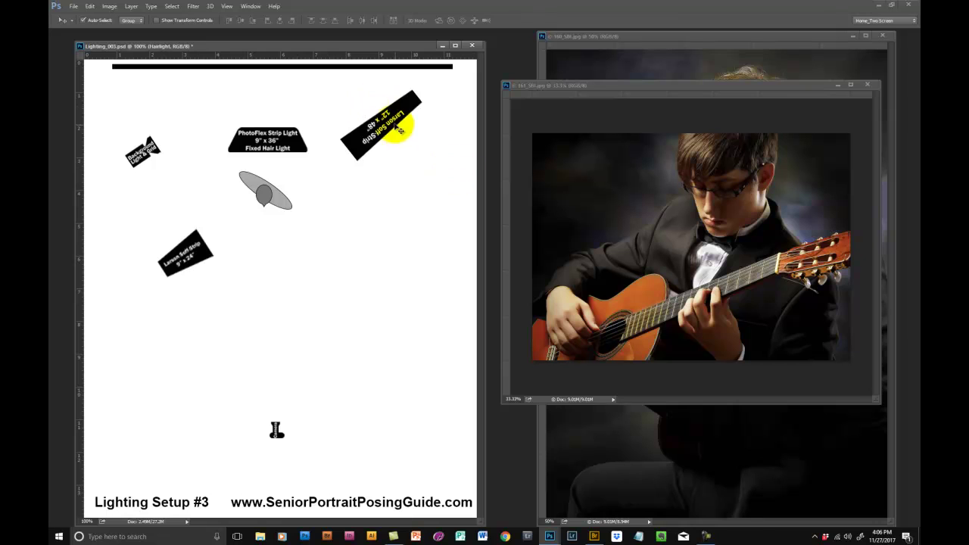
mouse_move(393, 128)
left_mouse_down()
mouse_move(389, 113)
mouse_move(377, 122)
mouse_move(390, 111)
left_mouse_up()
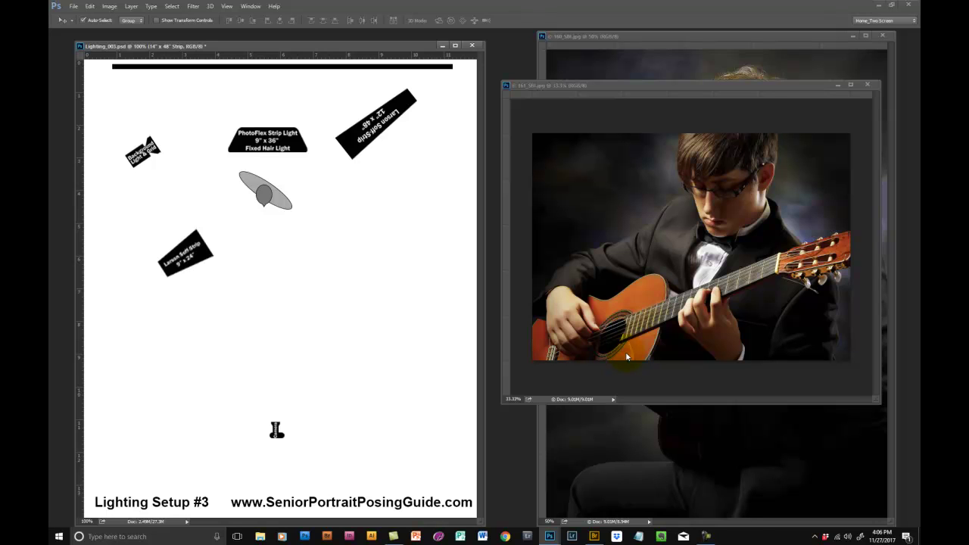
Zoom 161_SBI.jpg to 50%, move it left beside the diagram, and enlarge its window
left_click_drag(709, 85, 605, 93)
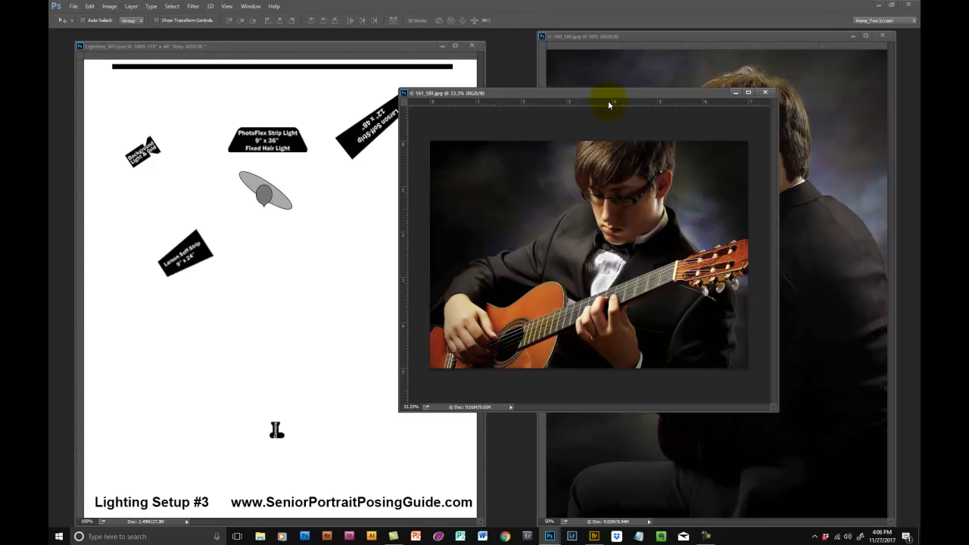
key("ctrl+plus")
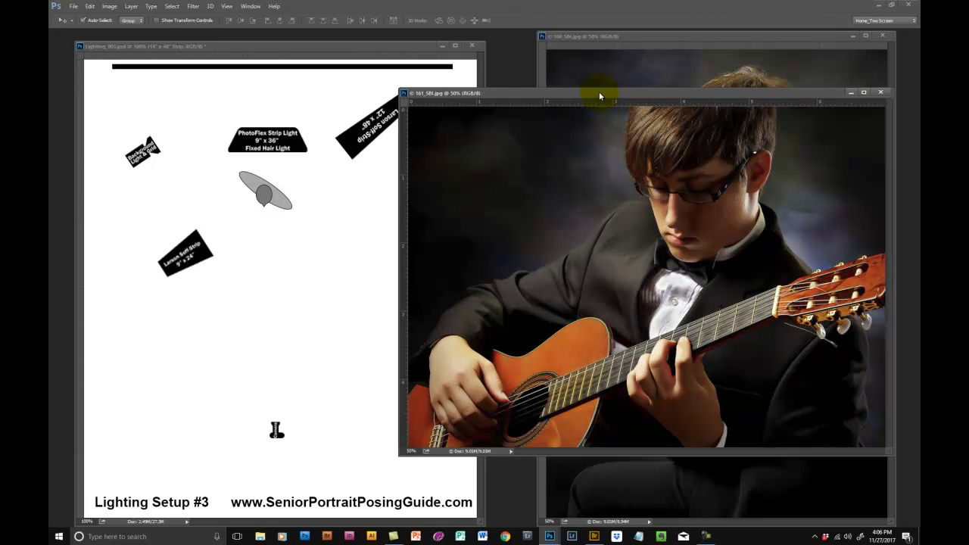
left_click_drag(599, 92, 472, 78)
left_click_drag(767, 443, 789, 473)
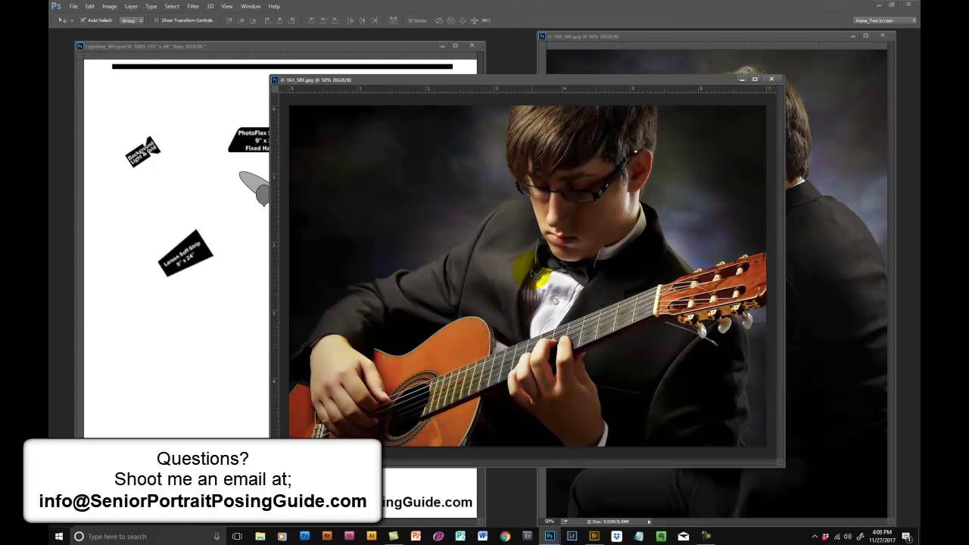
Bring the side-profile portrait 160_SBI.jpg to the front, shift it left, and enlarge its window
left_click(609, 36)
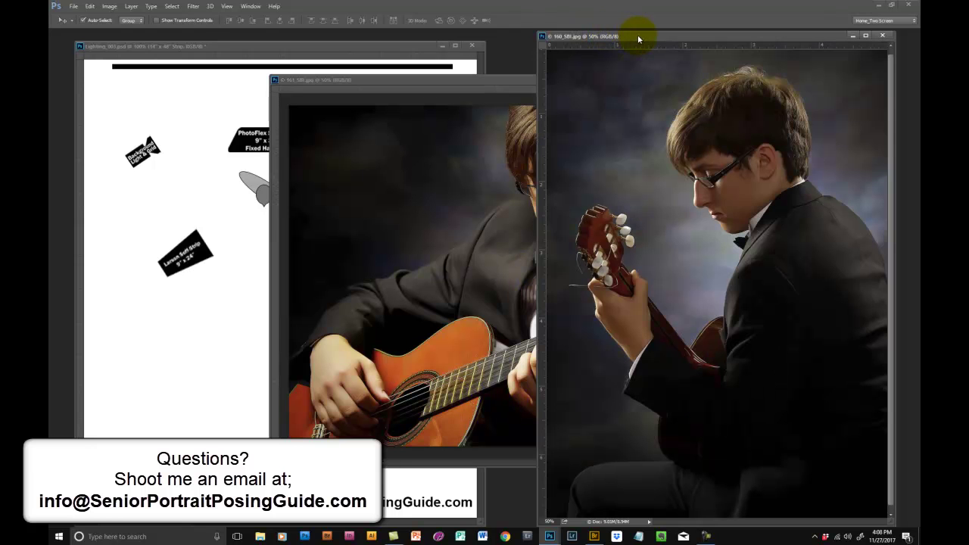
left_click_drag(640, 36, 507, 30)
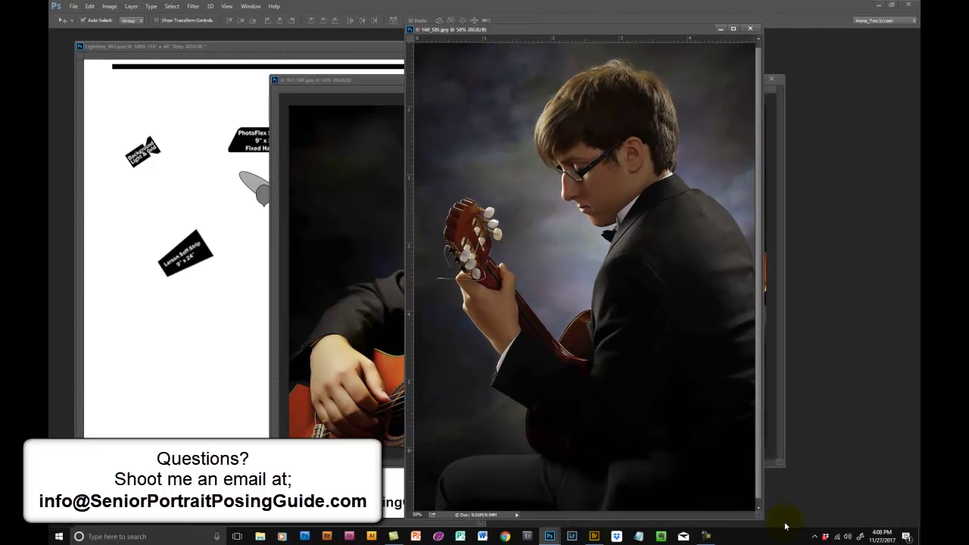
left_click_drag(760, 515, 772, 523)
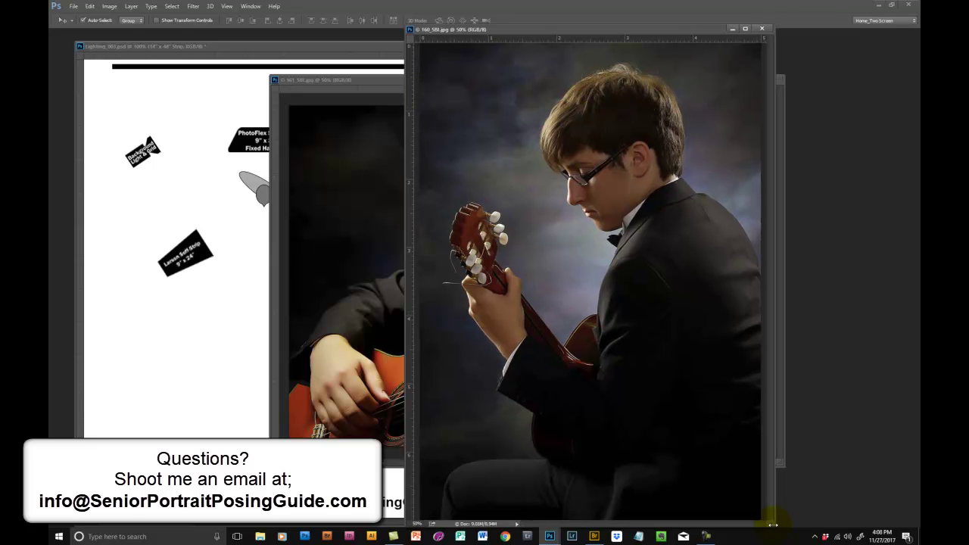
Minimize 161_SBI.jpg and move 160_SBI.jpg right to reveal the diagram and the boy's ear
left_click_drag(351, 81, 464, 77)
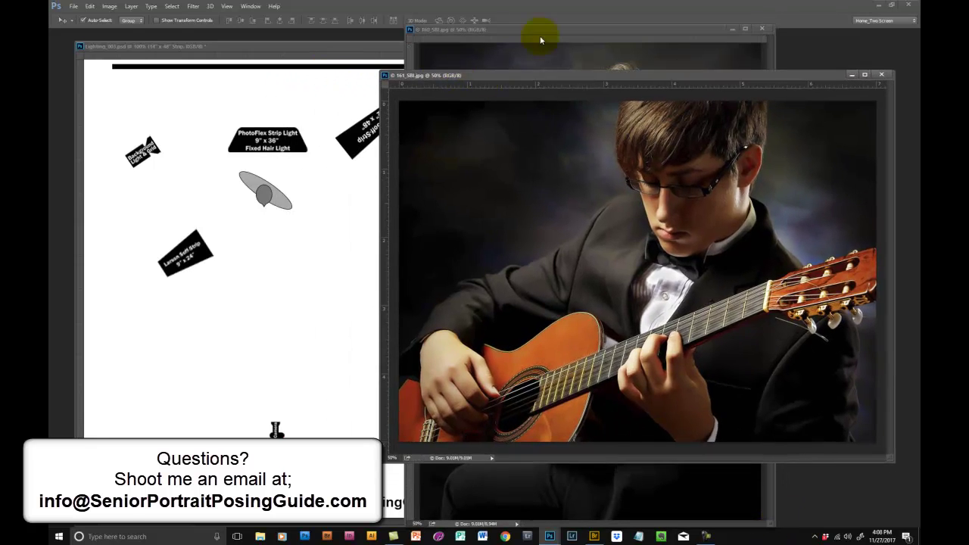
left_click(851, 74)
left_click_drag(655, 29, 738, 34)
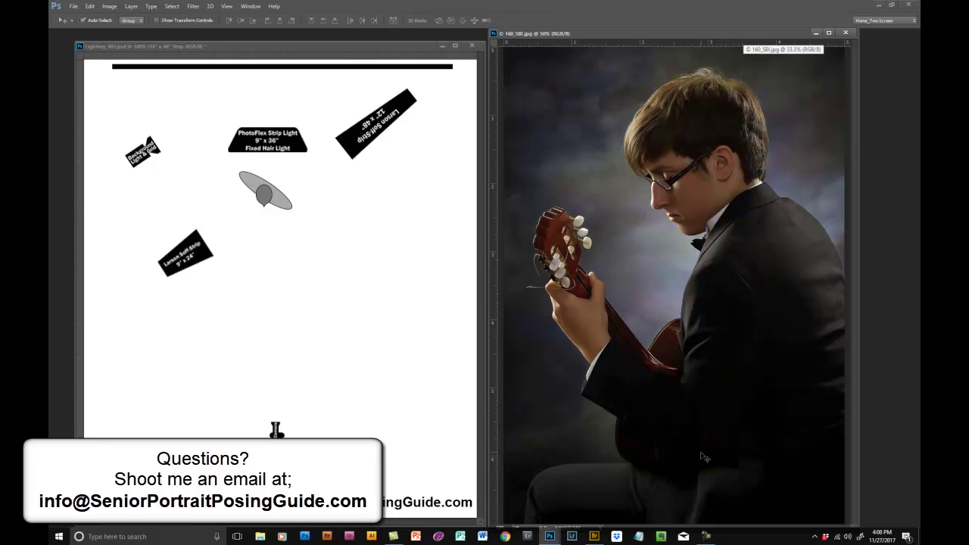
left_click(727, 177)
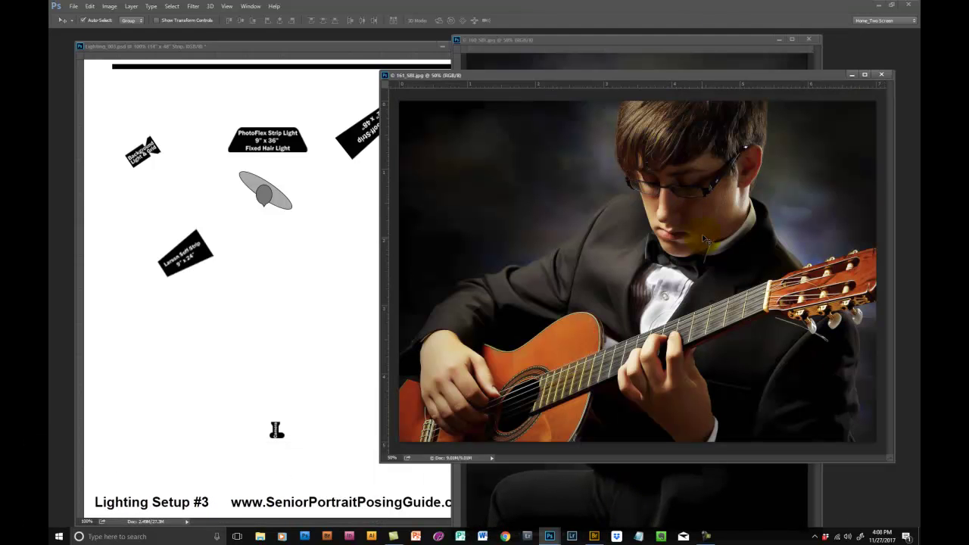
left_click(712, 40)
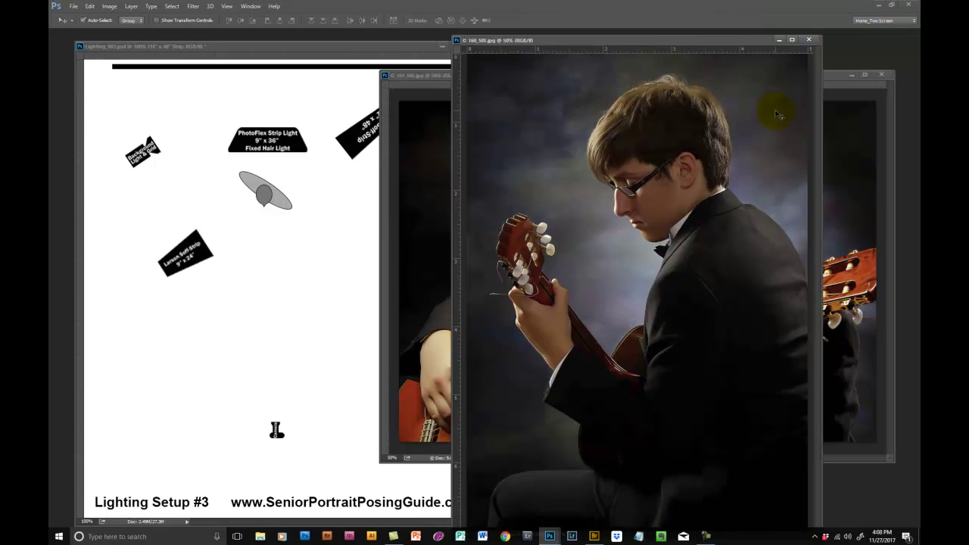
left_click(833, 150)
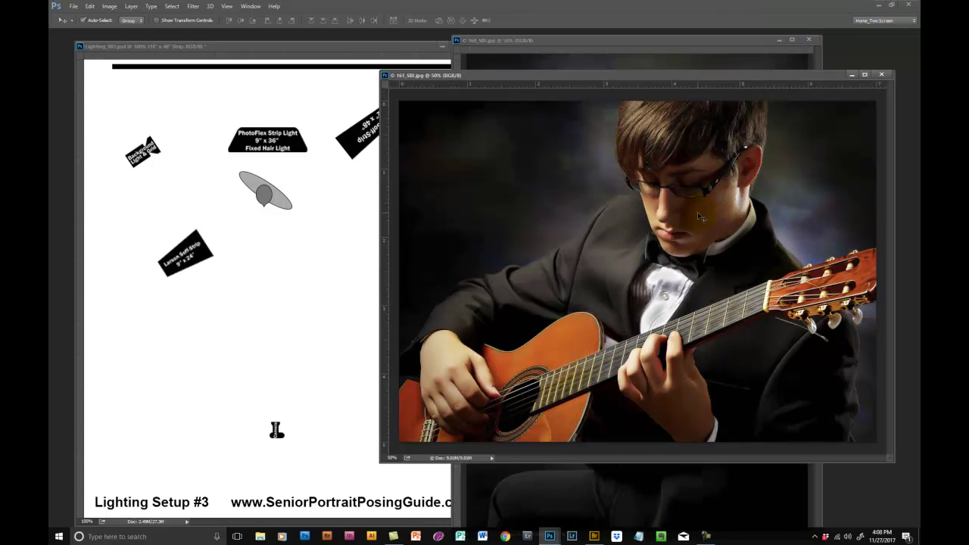
left_click(692, 39)
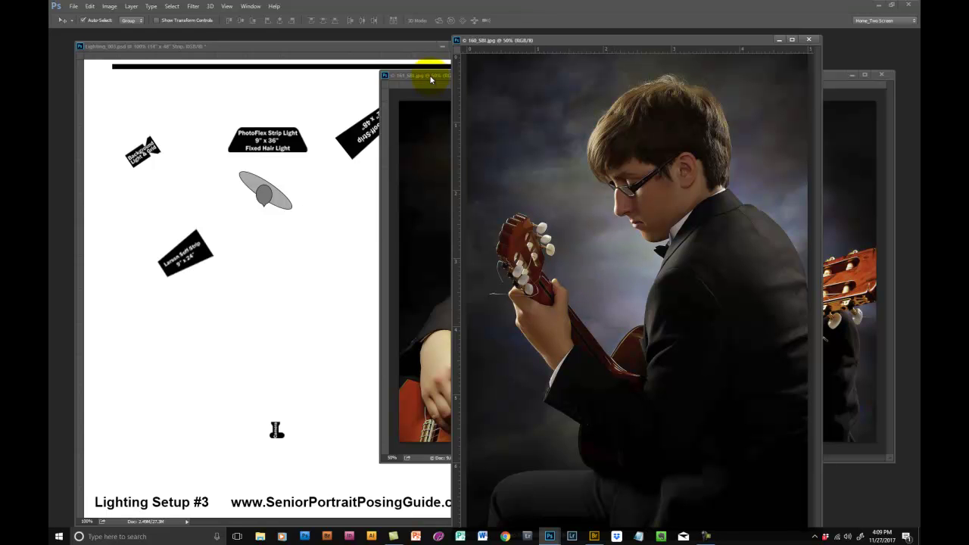
Drag the 161_SBI.jpg title bar to bring the front-facing portrait in front again
left_click_drag(433, 77, 477, 80)
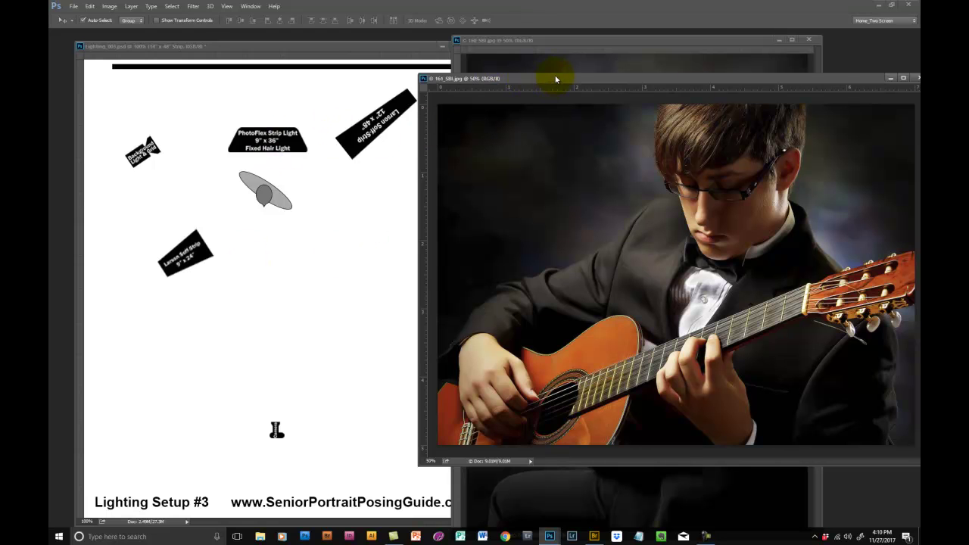
Move the 161_SBI.jpg window about 90 px left, partly overlapping the diagram
left_click_drag(556, 79, 488, 79)
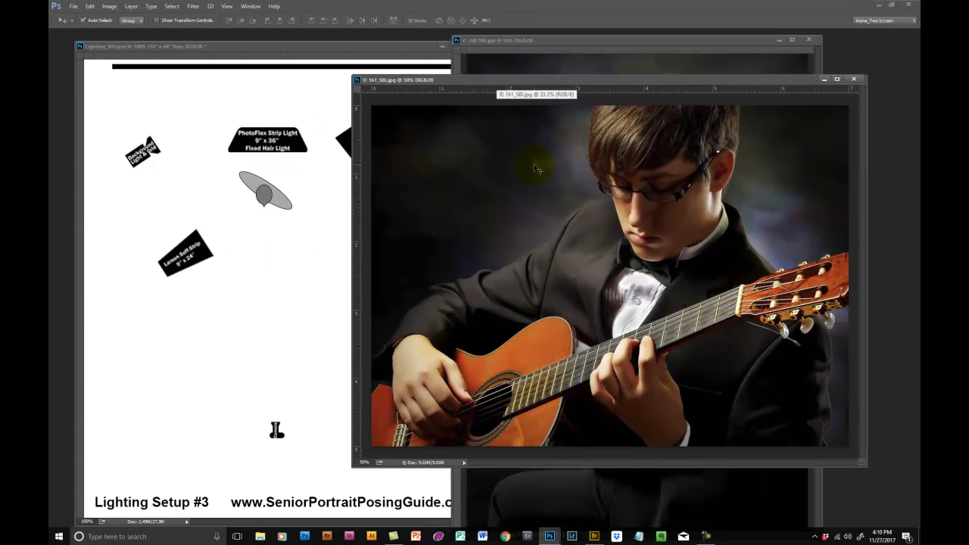